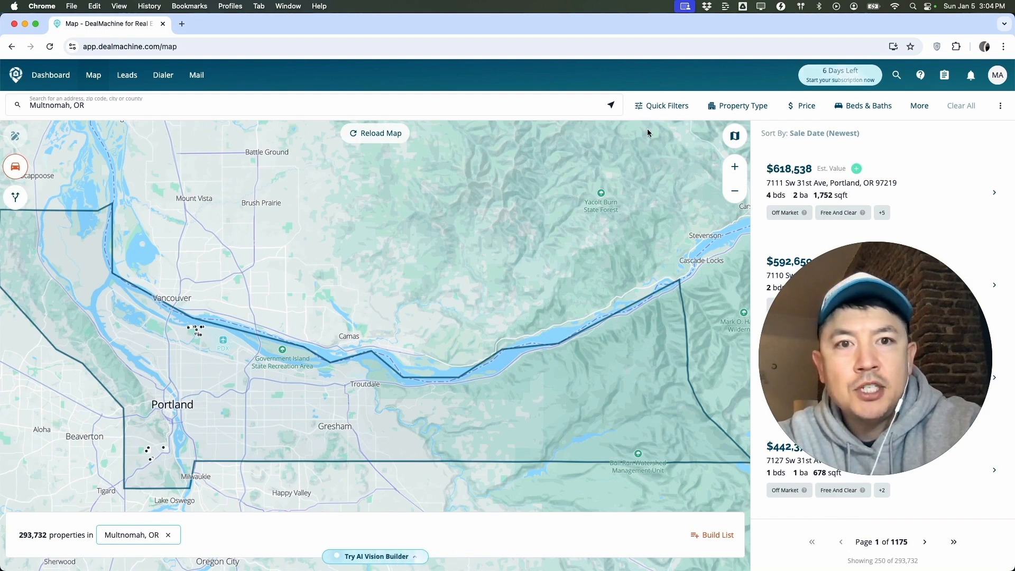
Apply the Tax Delinquent quick filter to the property search.
left_click(657, 106)
scroll(628, 230, "down", 10)
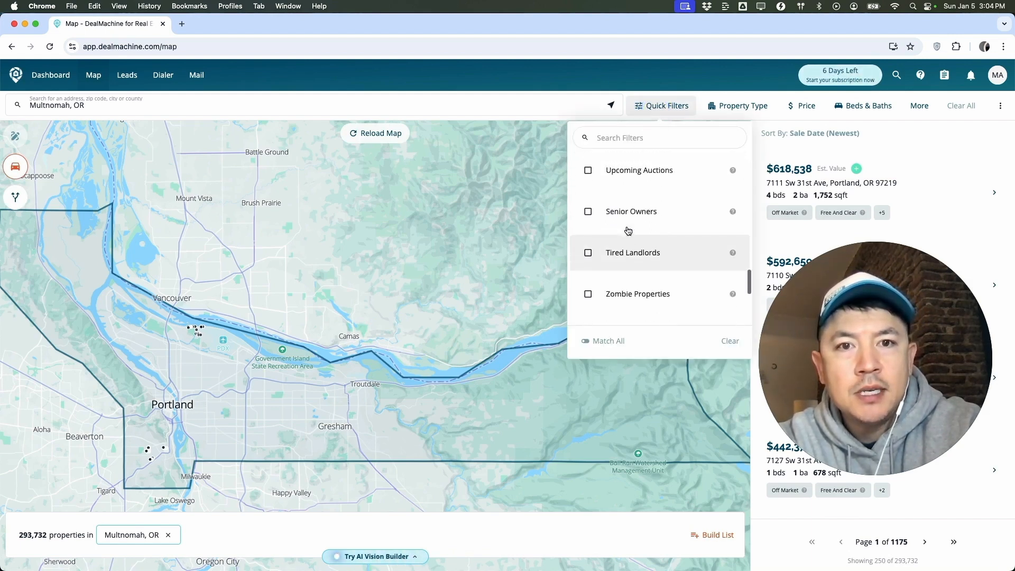
scroll(627, 231, "up", 3)
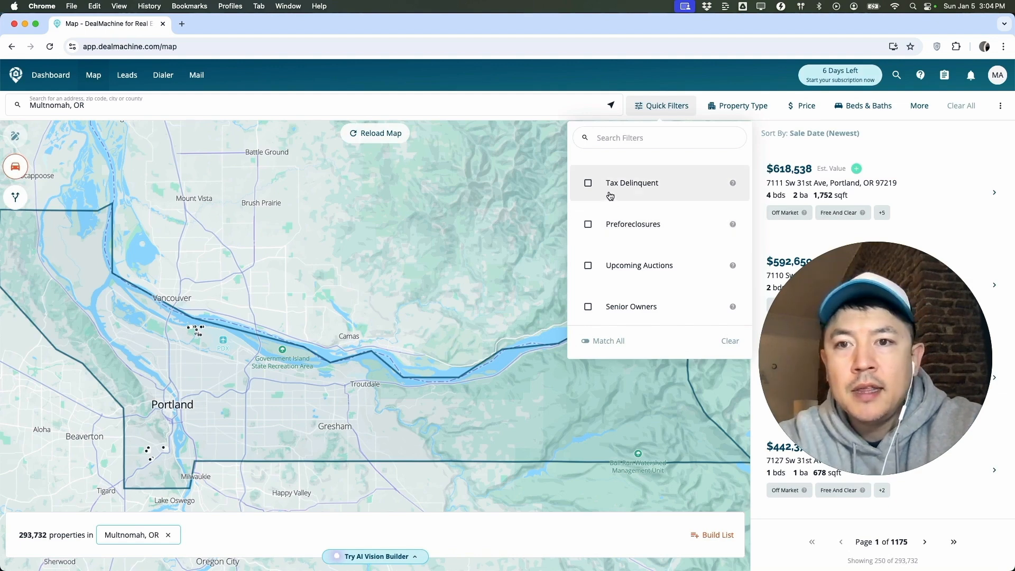
mouse_move(733, 186)
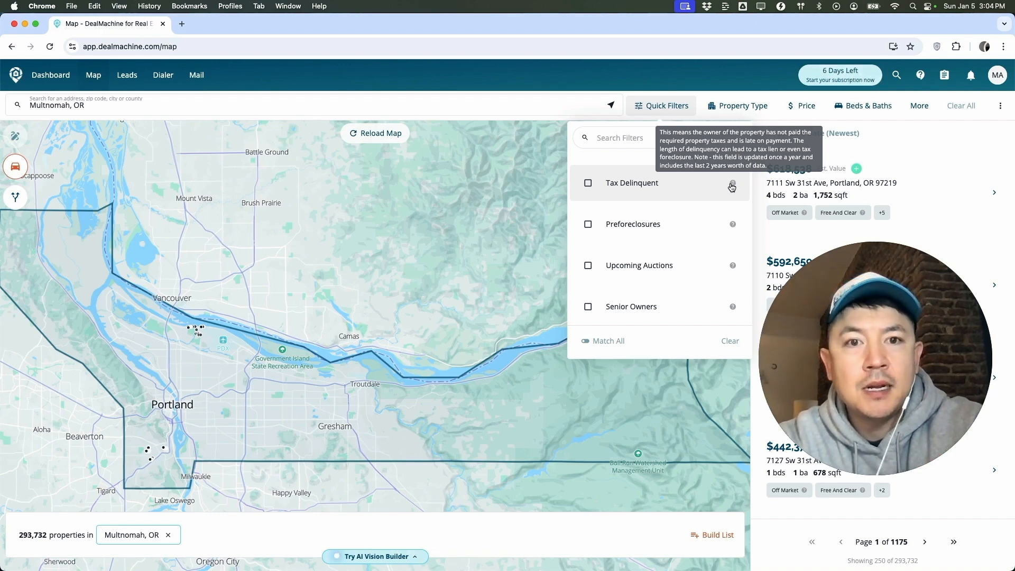
left_click(605, 185)
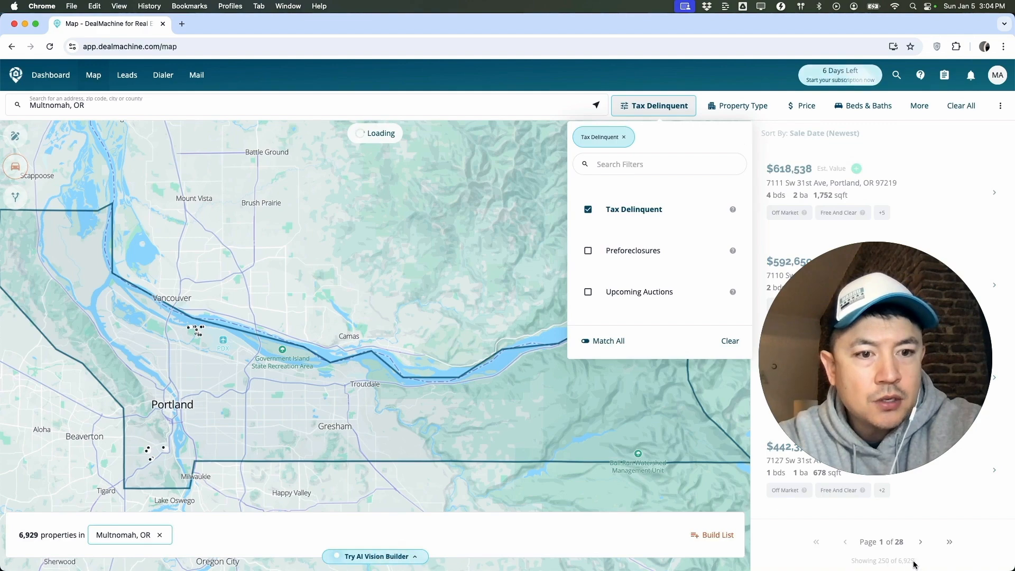
left_click(419, 210)
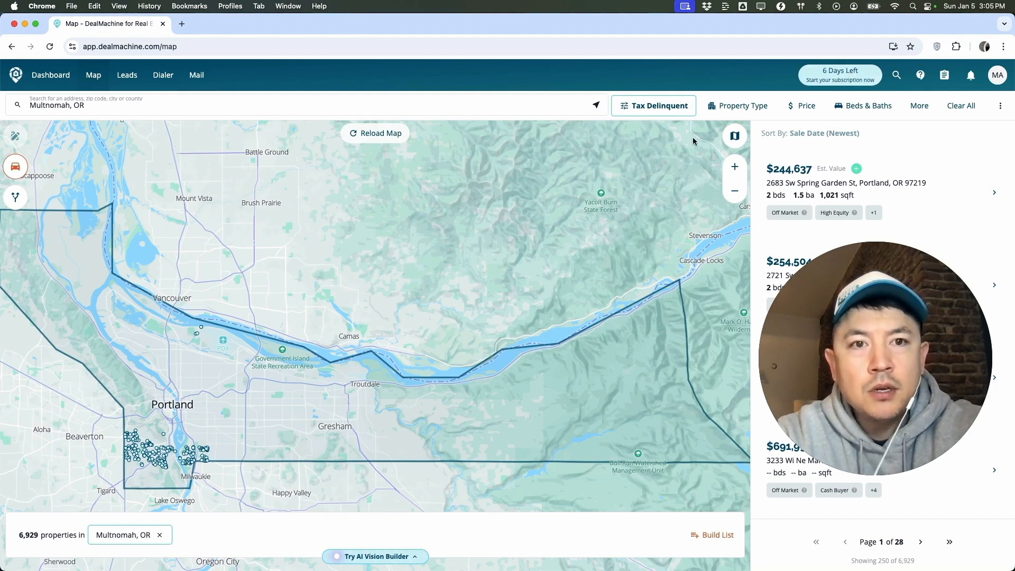
Filter the property type to Single Family.
left_click(729, 106)
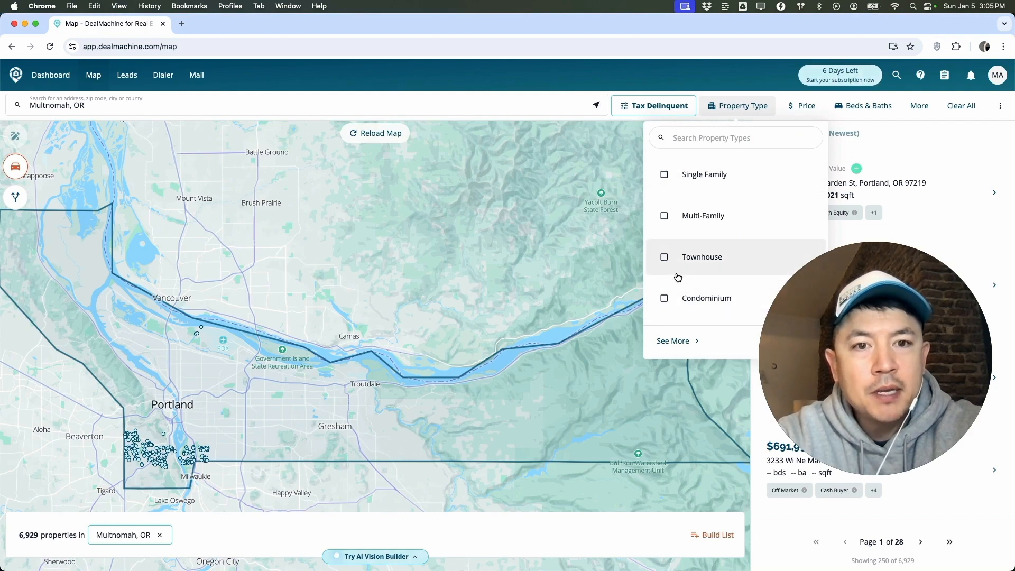
left_click(672, 175)
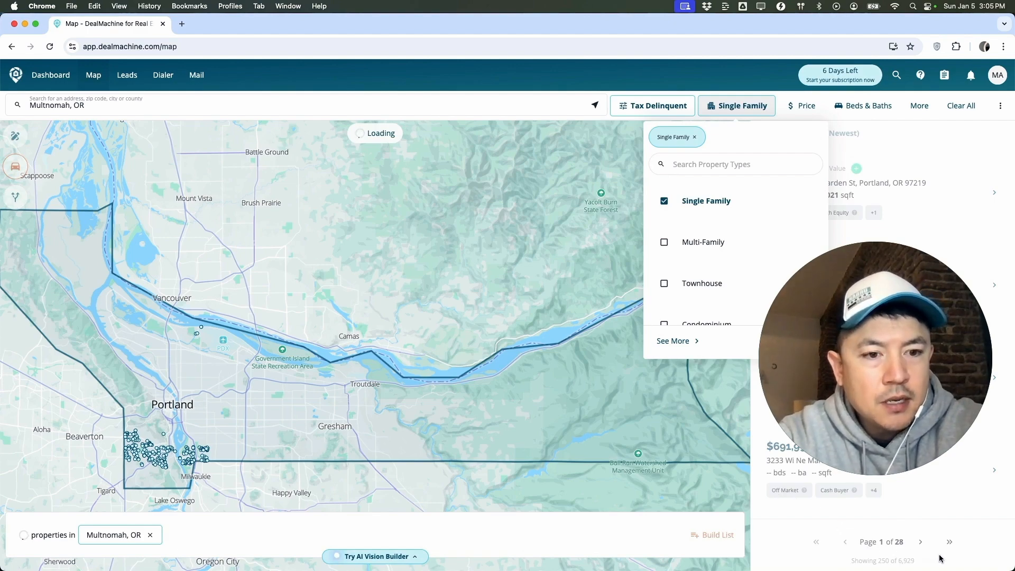
left_click(534, 233)
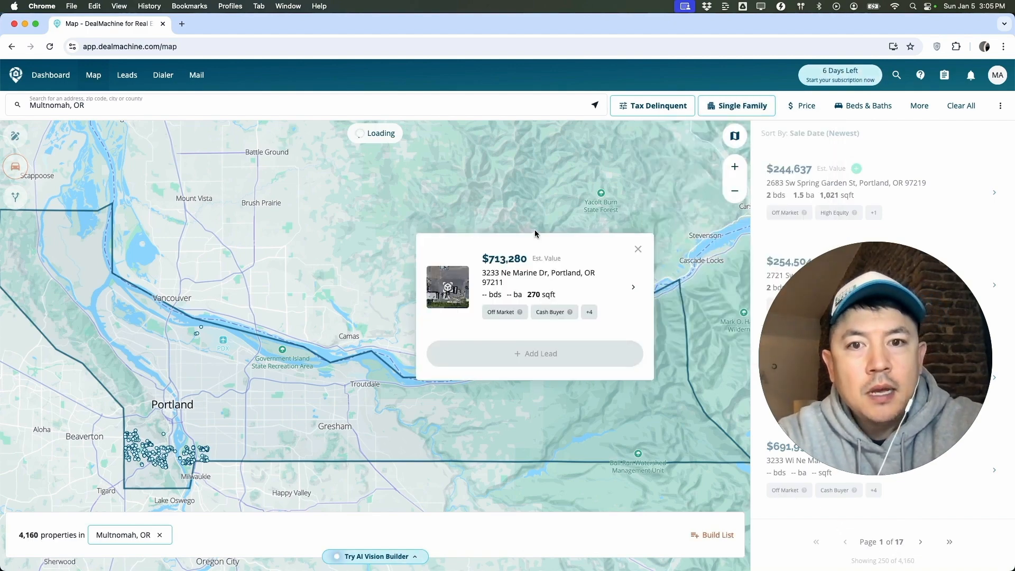
Set the estimated value price range to a minimum of $750,000 and a maximum of $1,500,000.
left_click(806, 107)
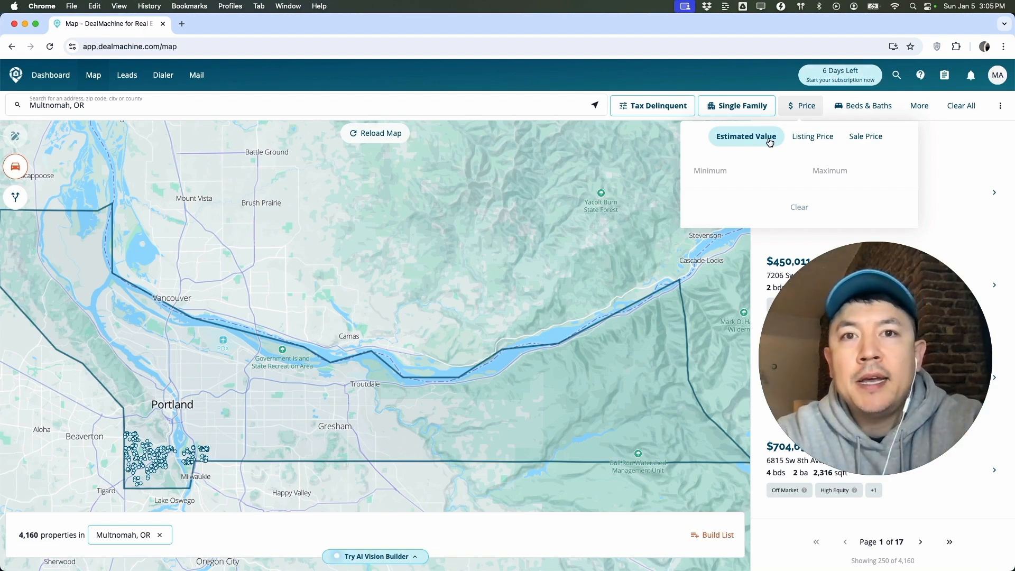
left_click(723, 178)
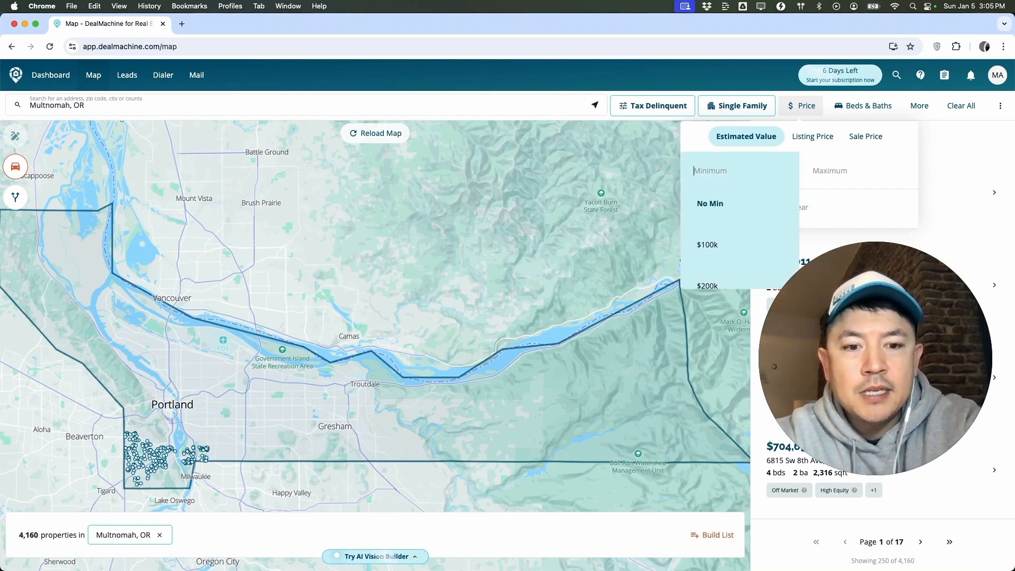
type("750,0")
type("00")
key("Tab")
type("1,500,000")
left_click(606, 164)
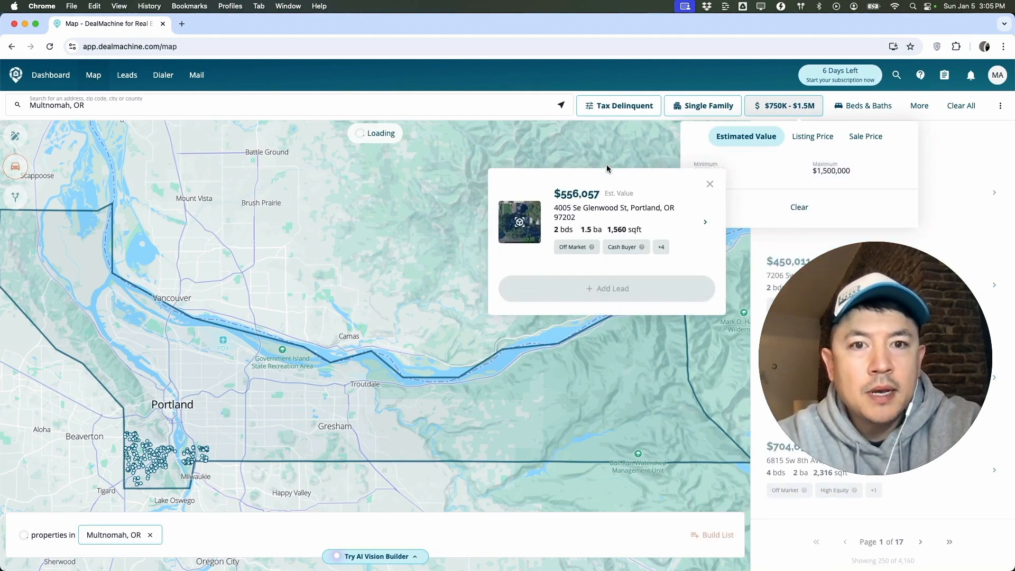
left_click(632, 141)
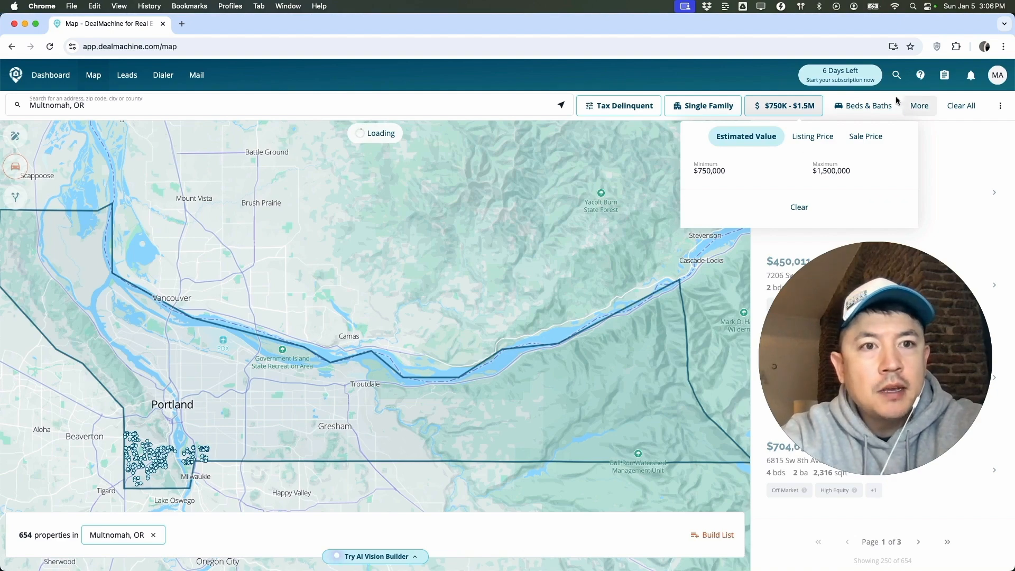
Add a More Filters condition under Owner Type: Corporate owned? is equal to No.
left_click(919, 105)
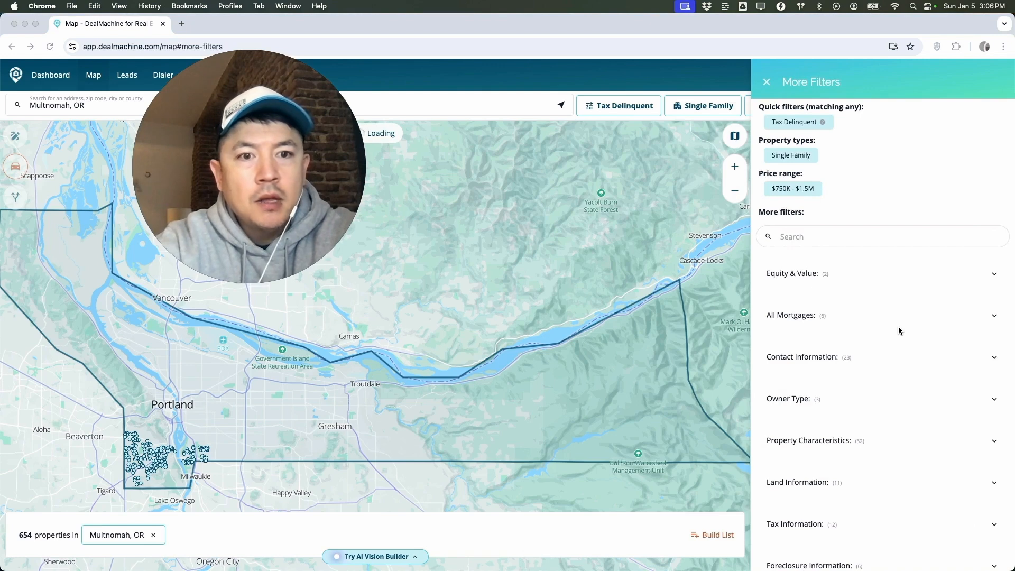
scroll(898, 326, "down", 2)
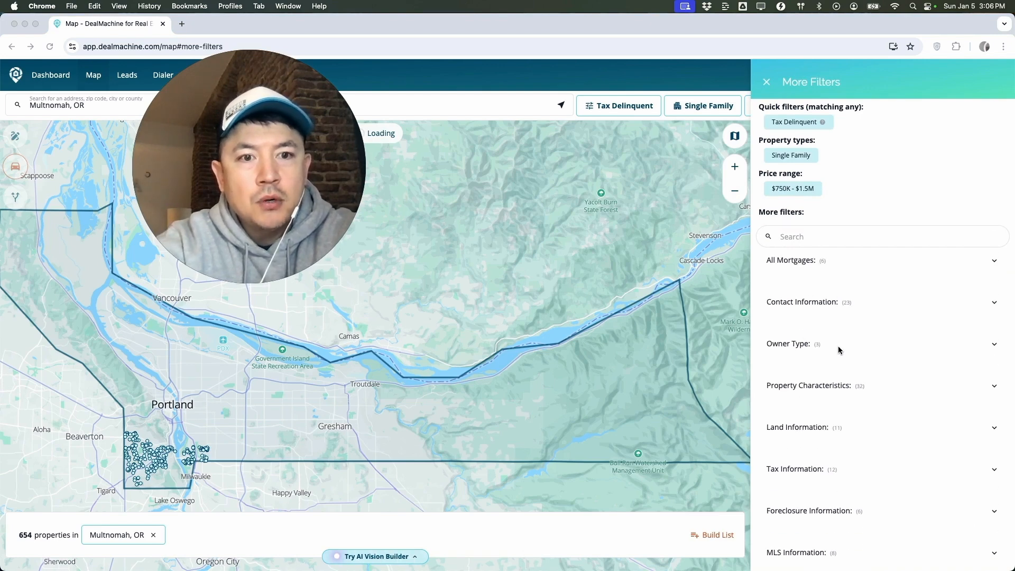
left_click(827, 350)
scroll(826, 350, "down", 1)
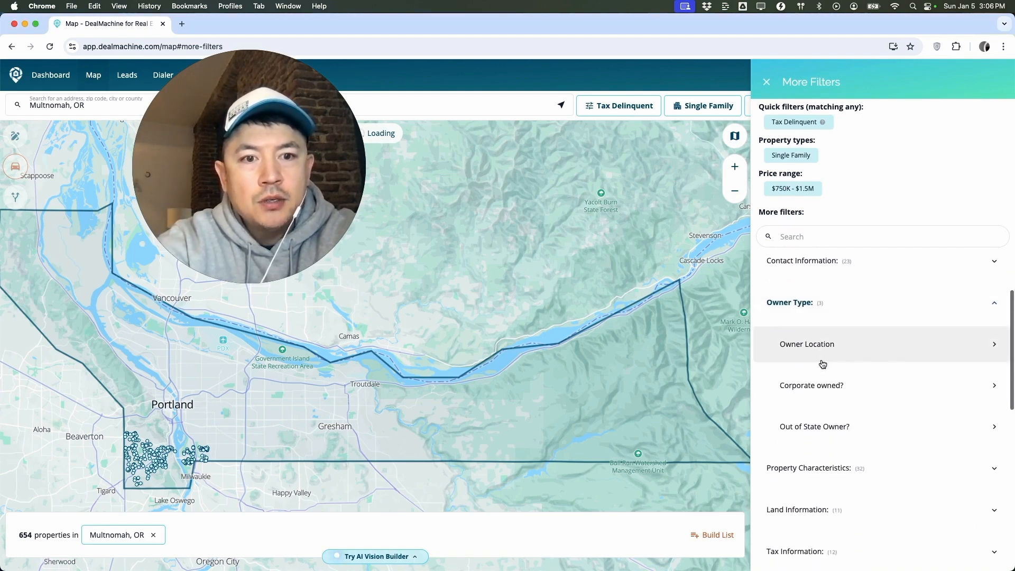
left_click(853, 397)
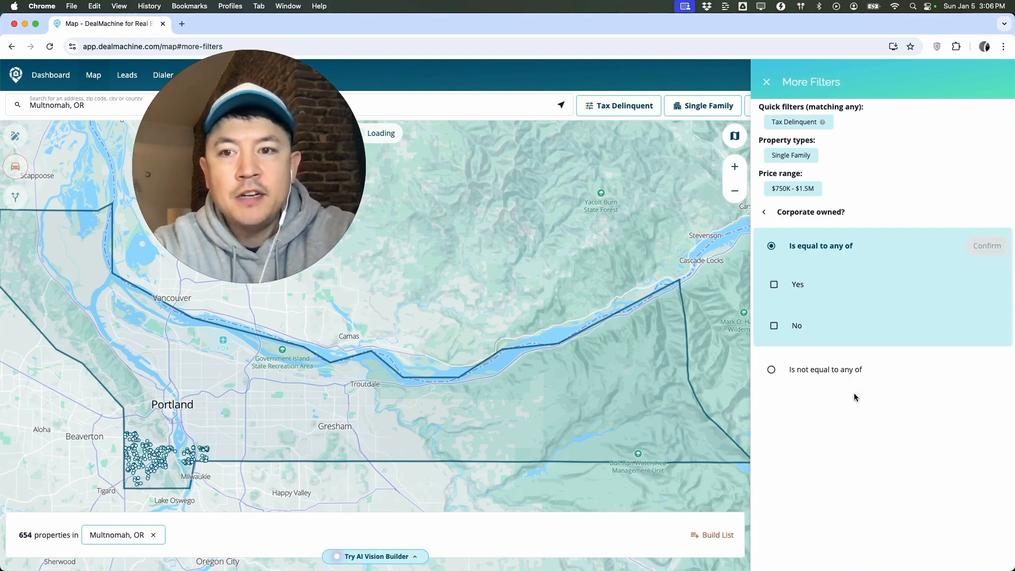
left_click(774, 326)
left_click(986, 246)
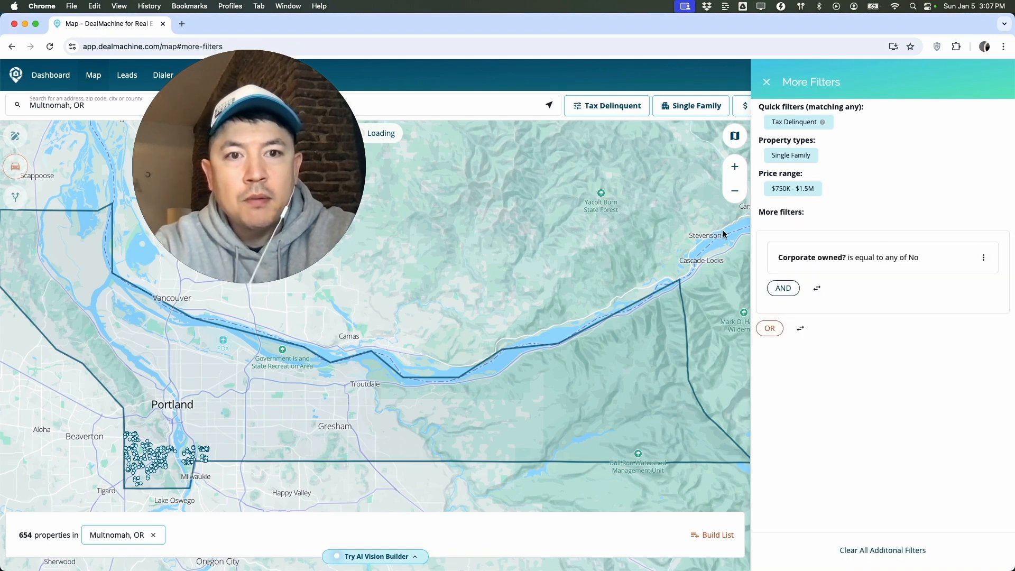
left_click(666, 206)
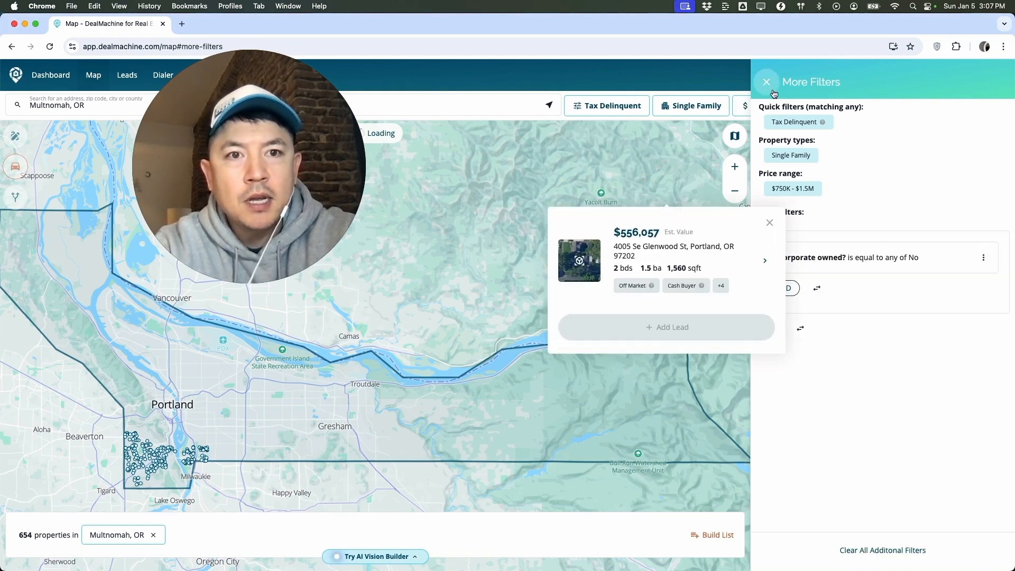
left_click(769, 222)
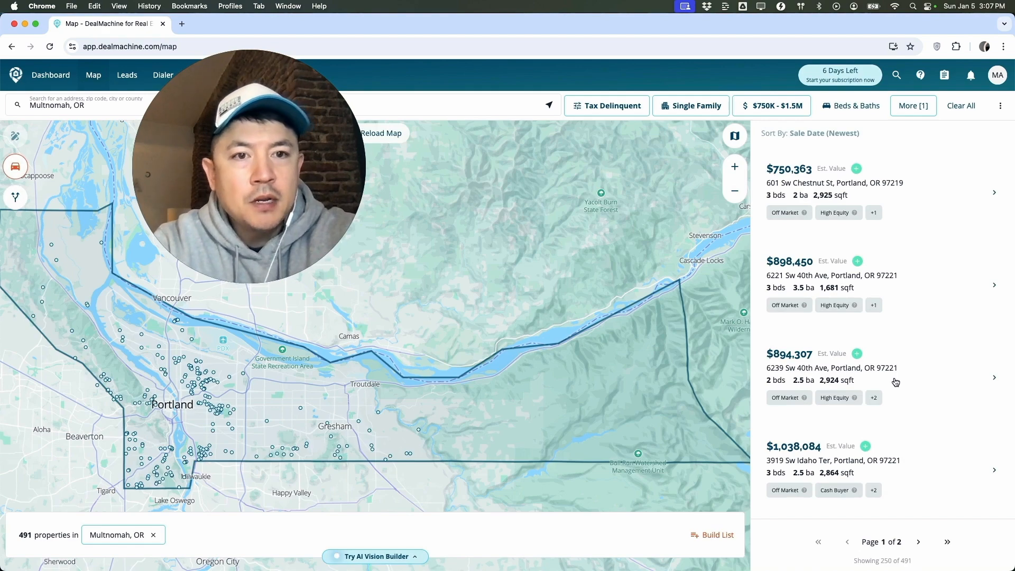
Add an AND condition under Sale History: Last sale date is before January 1, 2022.
left_click(911, 108)
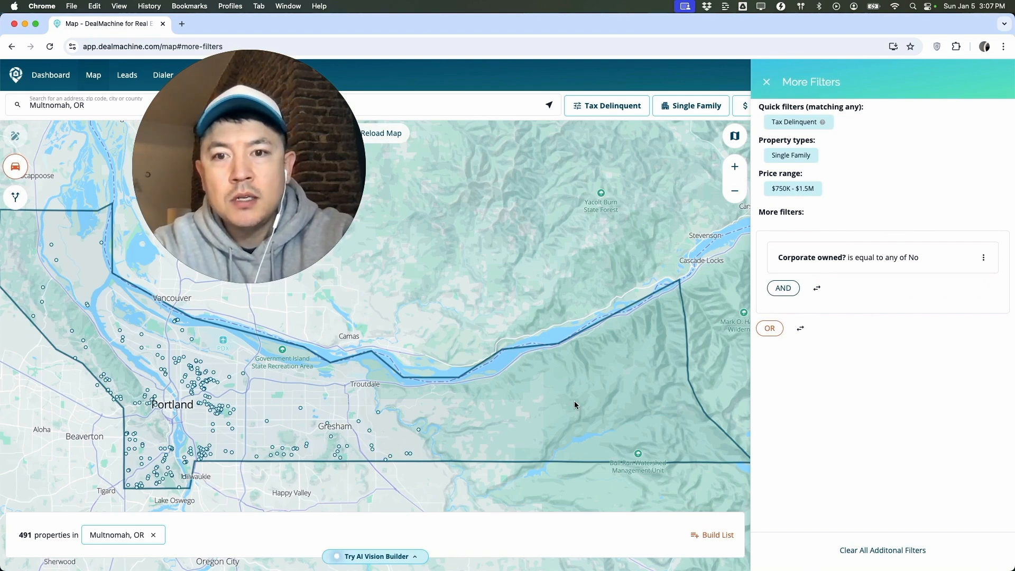
left_click(786, 292)
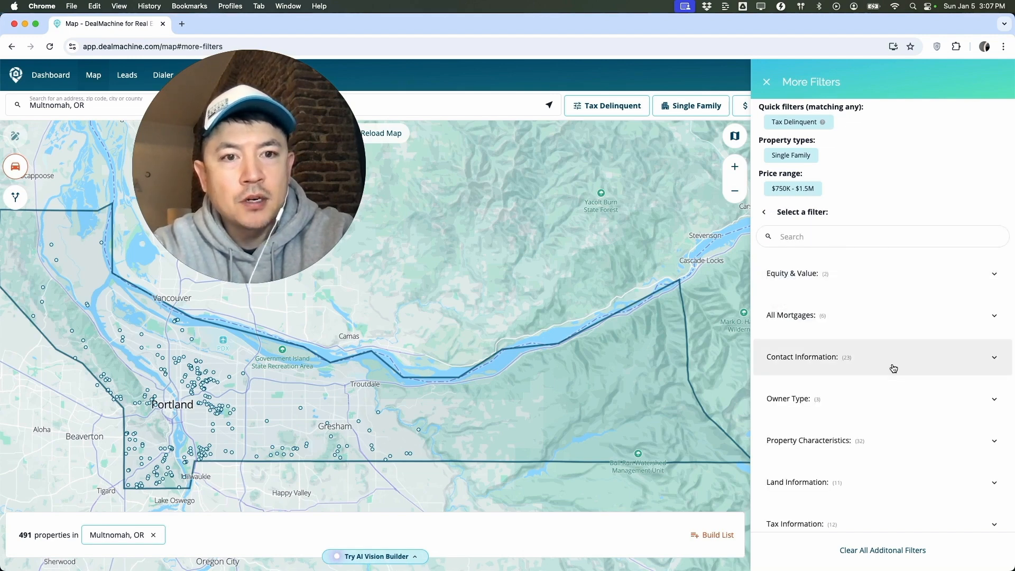
scroll(892, 367, "down", 5)
left_click(810, 389)
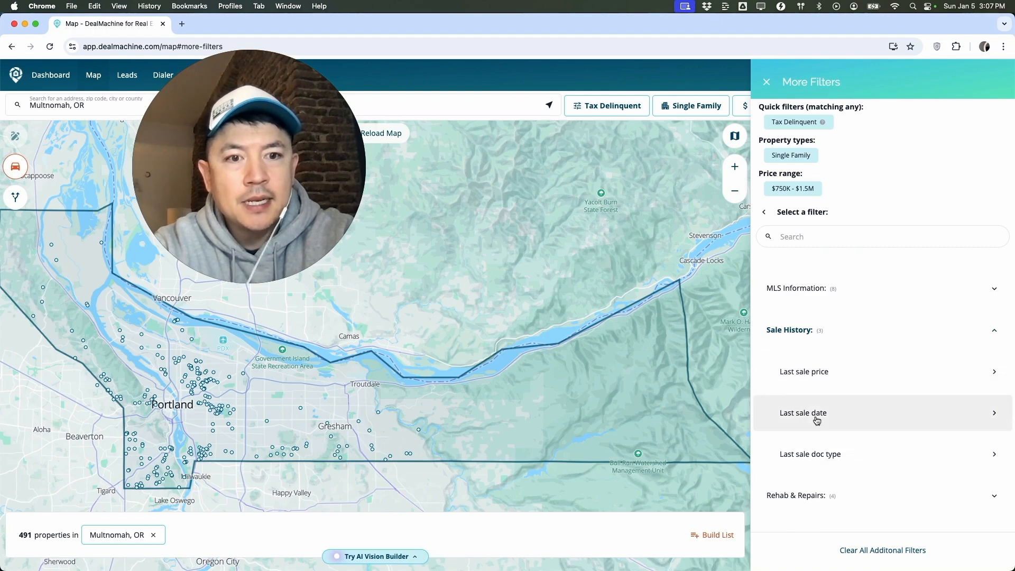
left_click(817, 420)
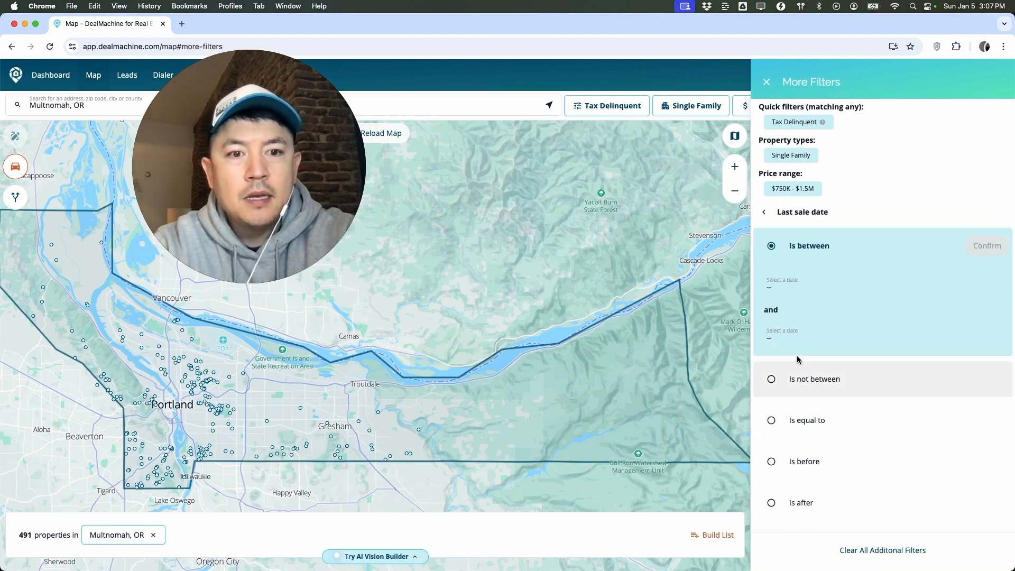
left_click(811, 467)
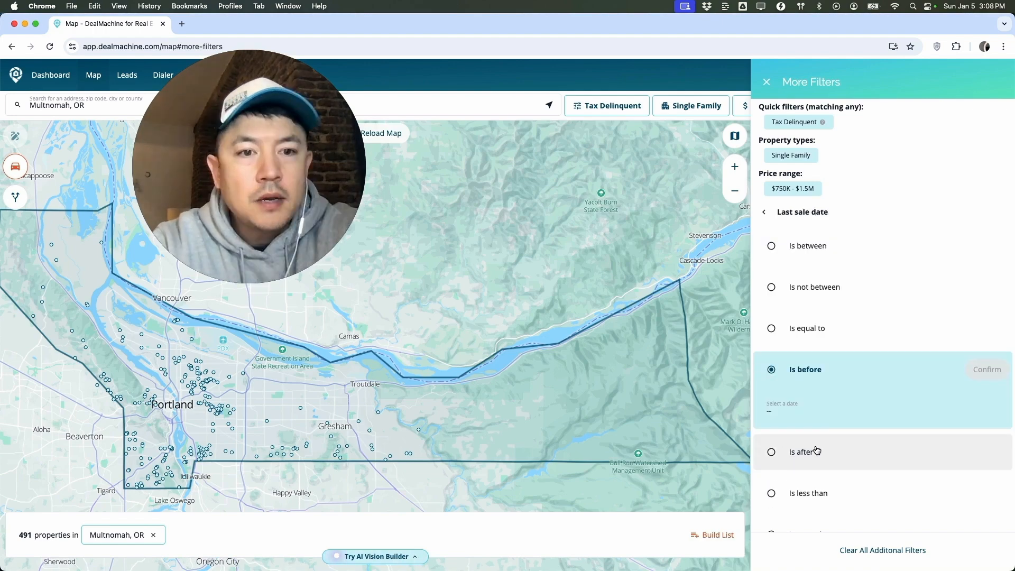
left_click(786, 416)
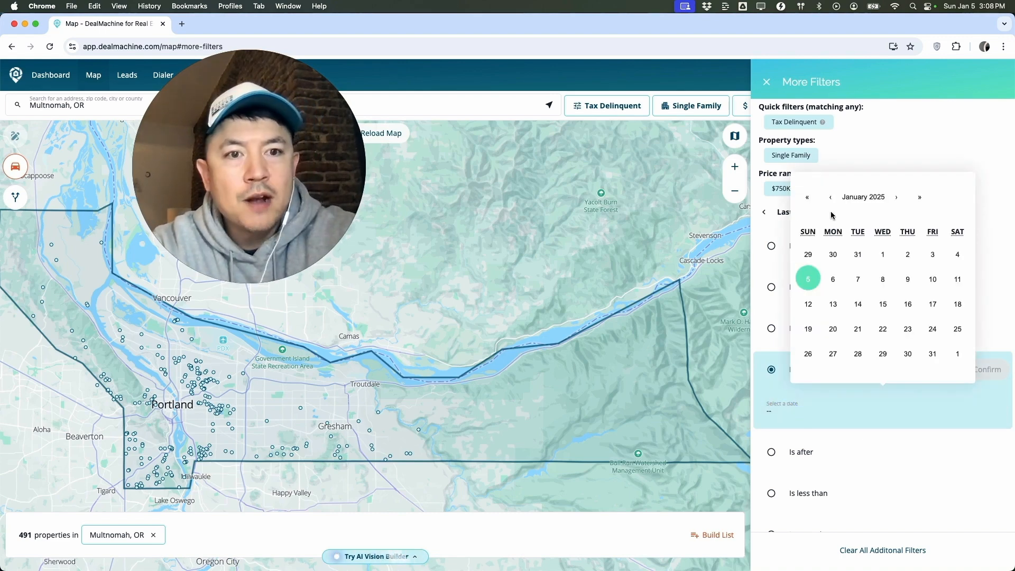
left_click(808, 198)
double_click(807, 198)
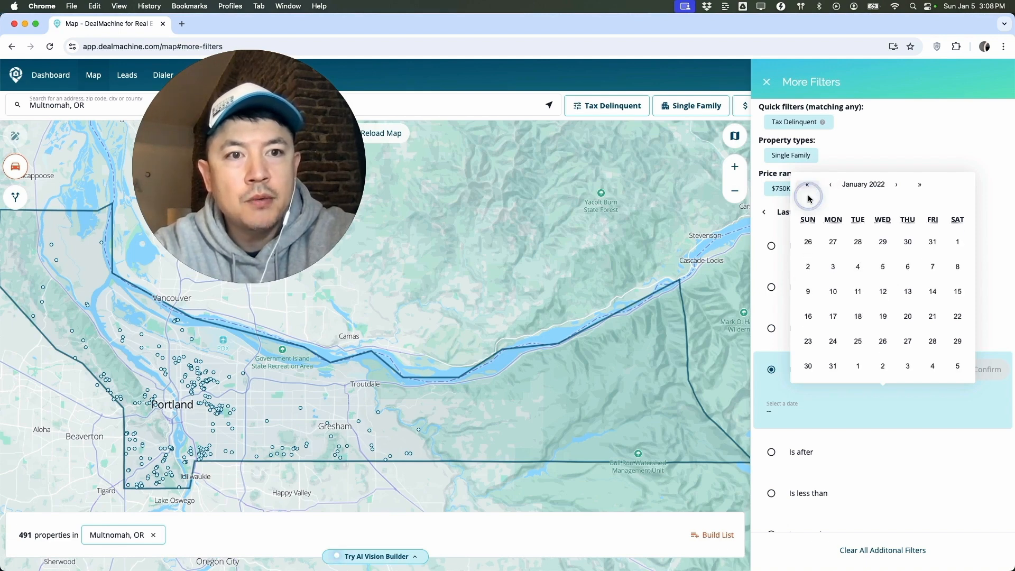
left_click(957, 241)
left_click(989, 369)
left_click(766, 84)
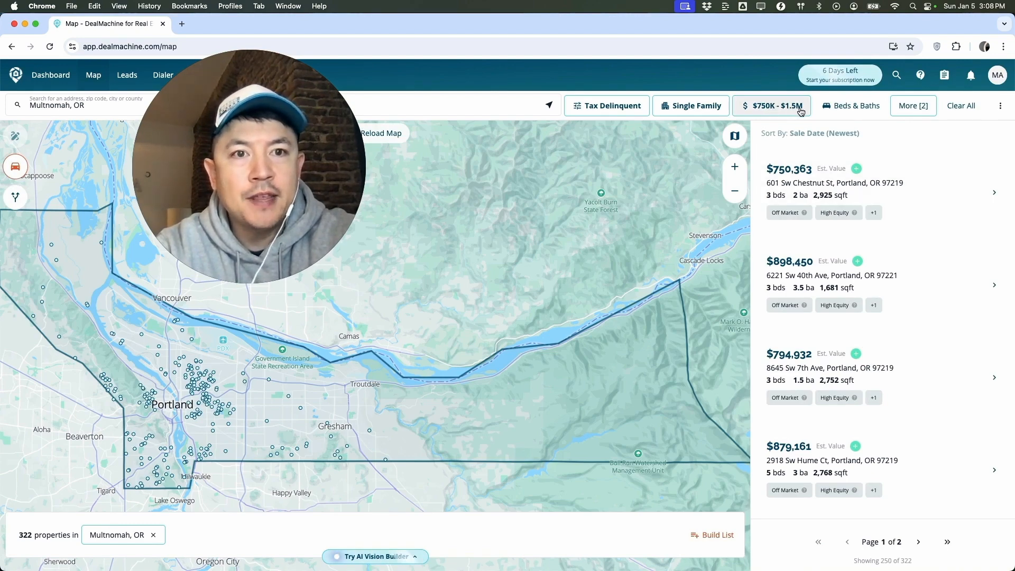
Change the estimated value price range to a minimum of $200,000 and a maximum of $500,000.
left_click(769, 105)
left_click(692, 173)
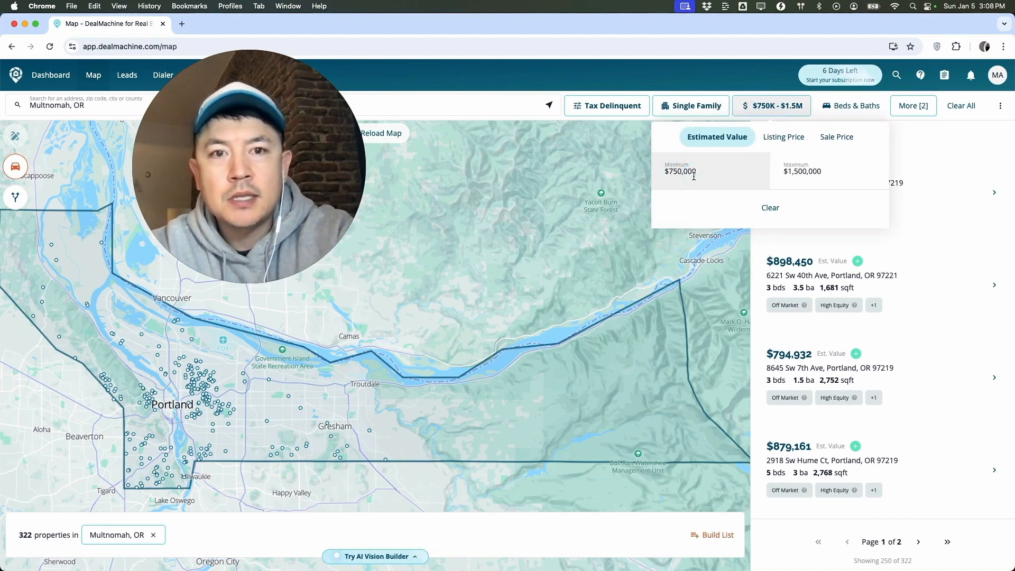
double_click(694, 174)
type("200000")
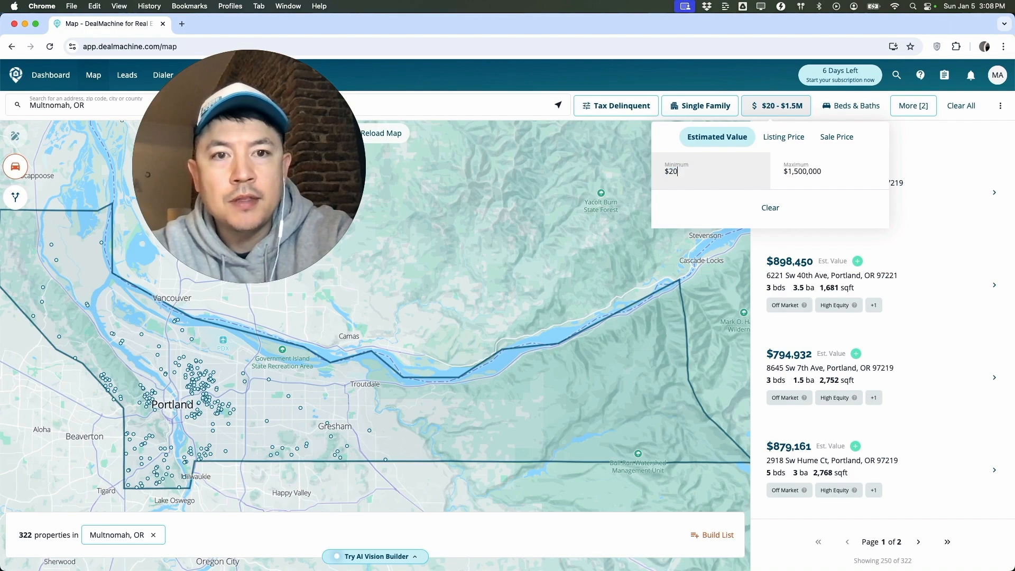
key("Tab")
type("500000")
key("Return")
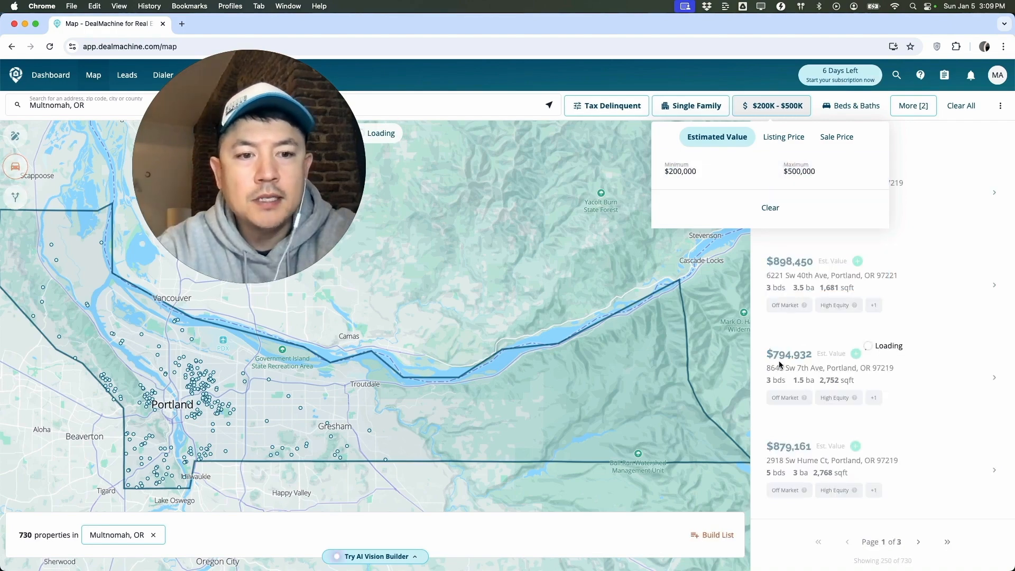